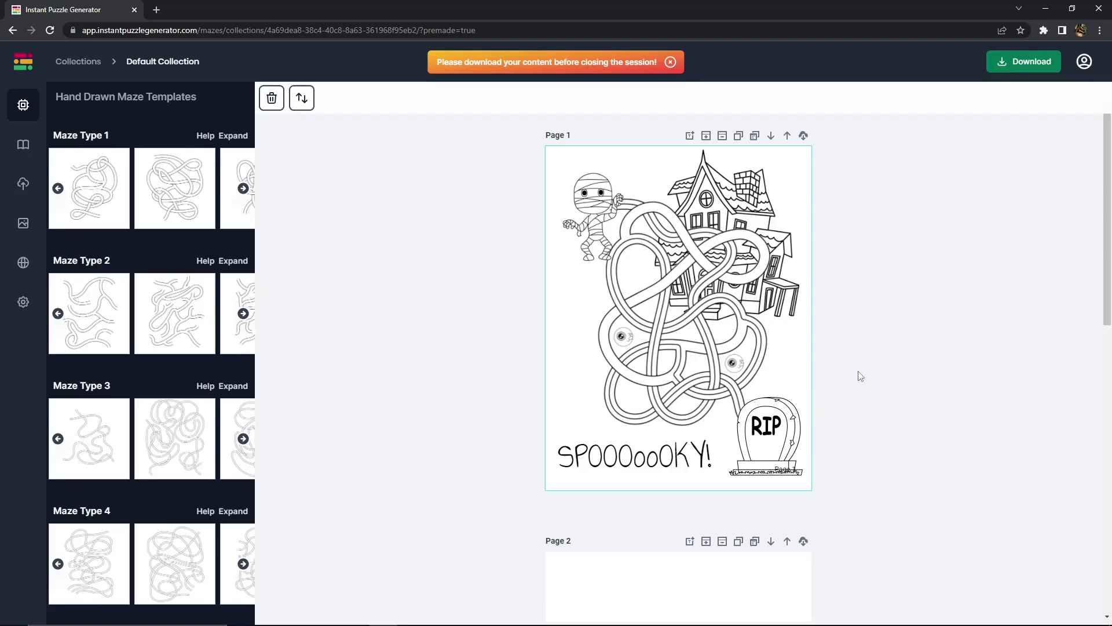
Move the mummy illustration on page 1 slightly up and outward, away from the haunted house
{"action": "left_click_drag", "start_coordinate": [592, 220], "coordinate": [588, 214]}
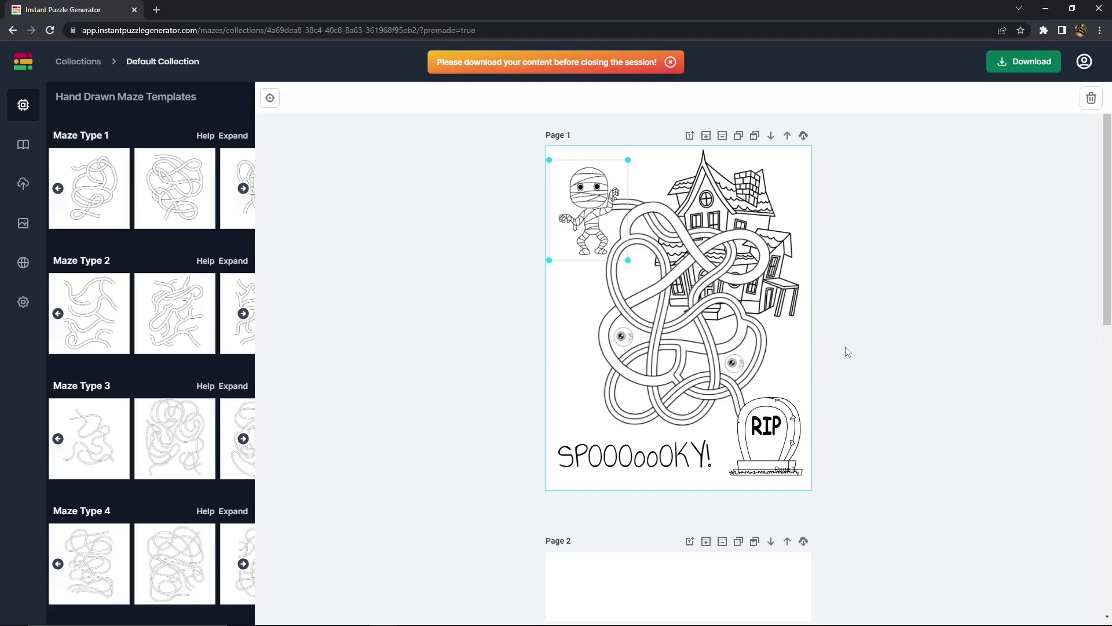
Switch to the video player and compare the original and updated football activity book covers, finishing back in the maze editor
{"action": "key", "text": "alt+Tab"}
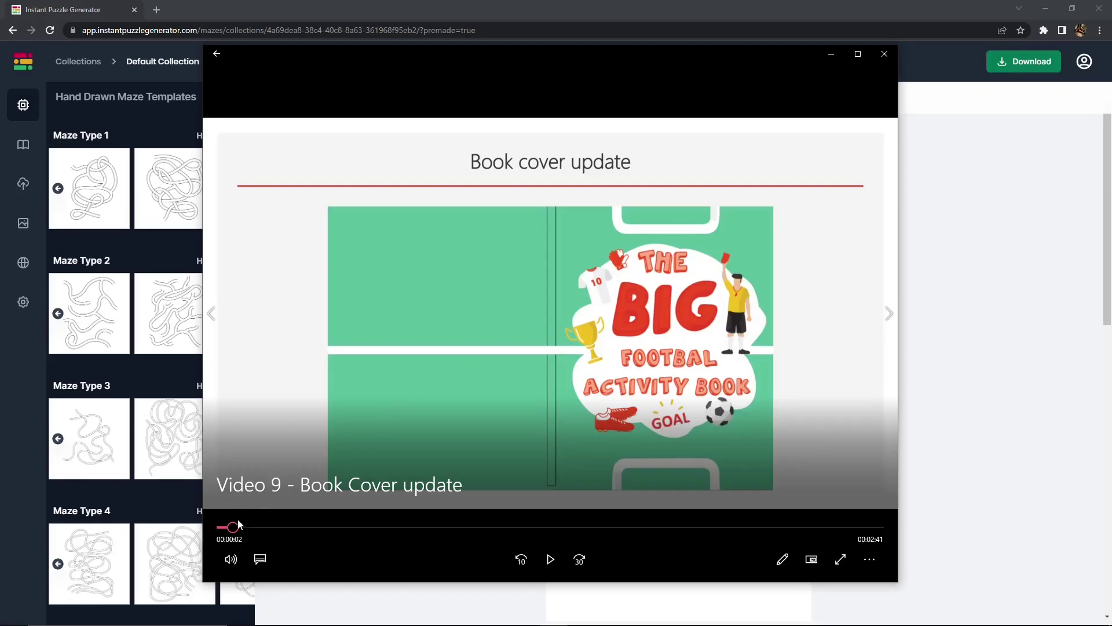
{"action": "left_click_drag", "start_coordinate": [239, 526], "coordinate": [633, 526]}
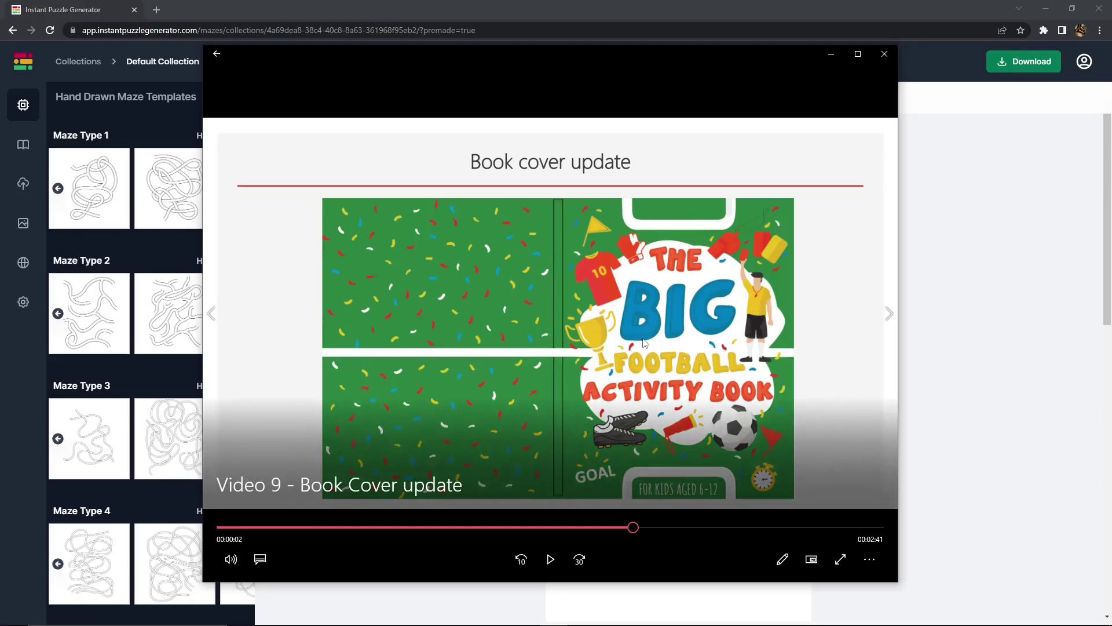
{"action": "left_click", "coordinate": [685, 527]}
{"action": "left_click_drag", "start_coordinate": [686, 528], "coordinate": [369, 528]}
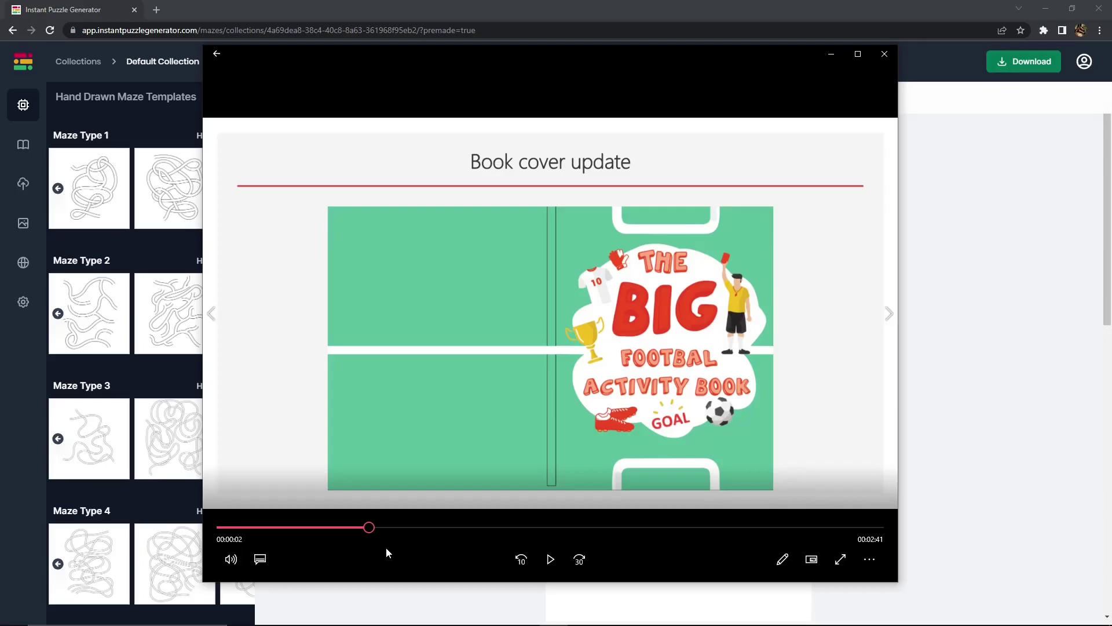
{"action": "left_click", "coordinate": [673, 527]}
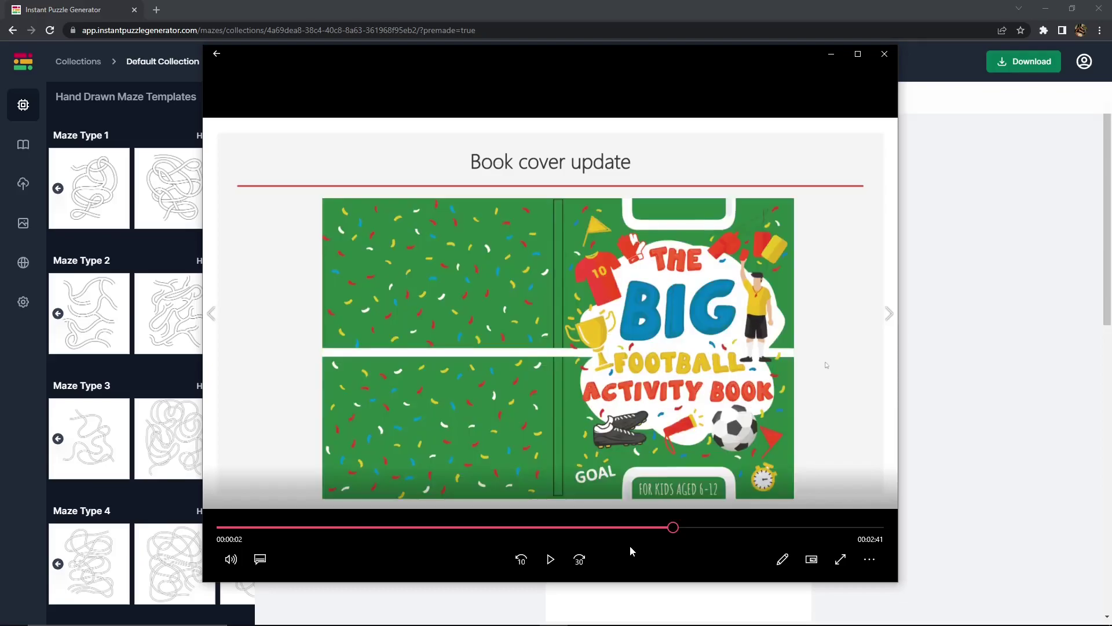
{"action": "left_click", "coordinate": [955, 469]}
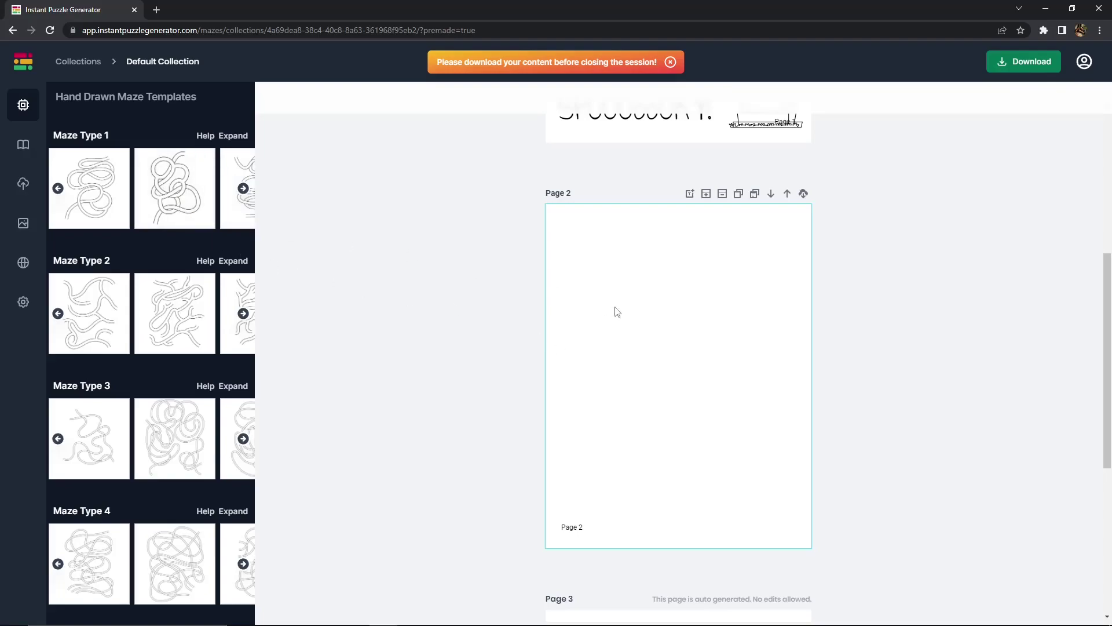
Add the looping Maze Type 1 template to page 2 and enlarge it to fill most of the page
{"action": "left_click", "coordinate": [168, 200]}
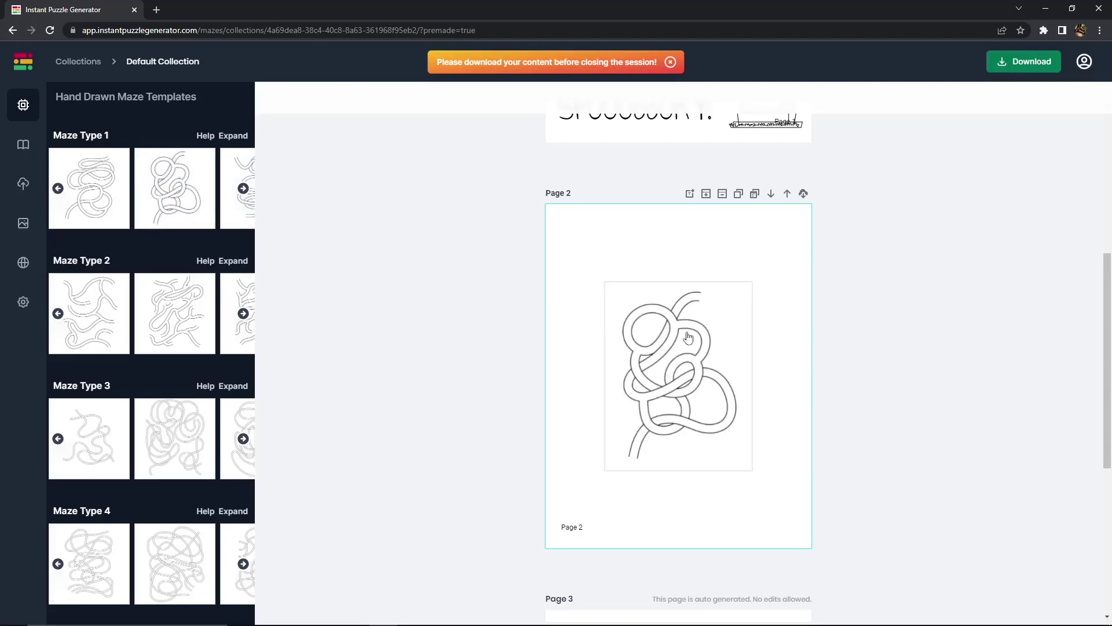
{"action": "left_click", "coordinate": [688, 337]}
{"action": "left_click_drag", "start_coordinate": [735, 309], "coordinate": [792, 290]}
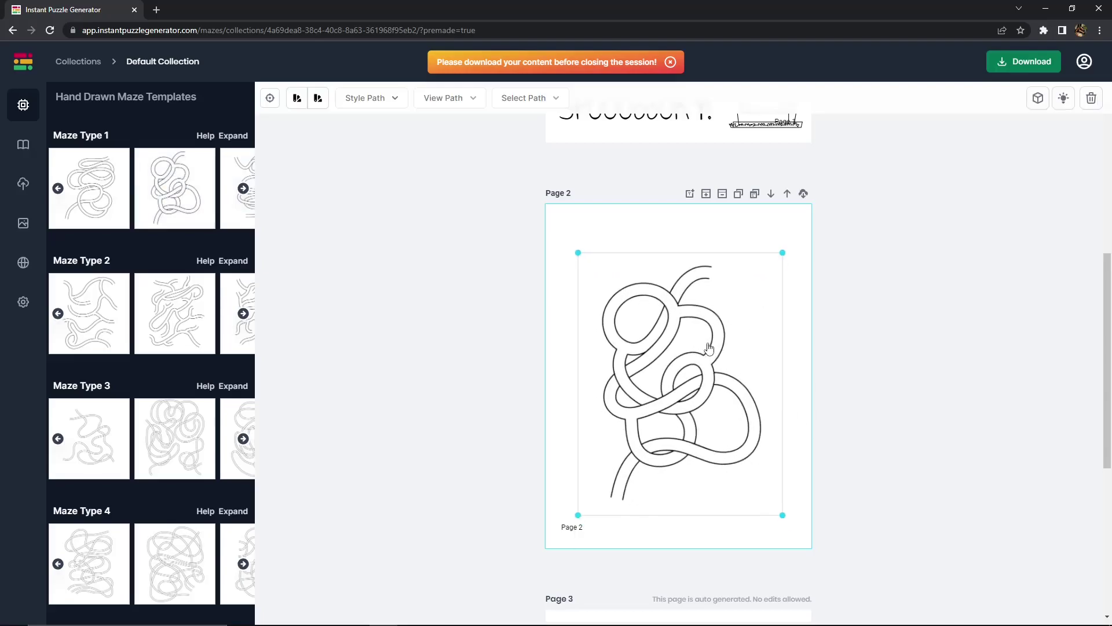
{"action": "left_click_drag", "start_coordinate": [788, 499], "coordinate": [708, 430]}
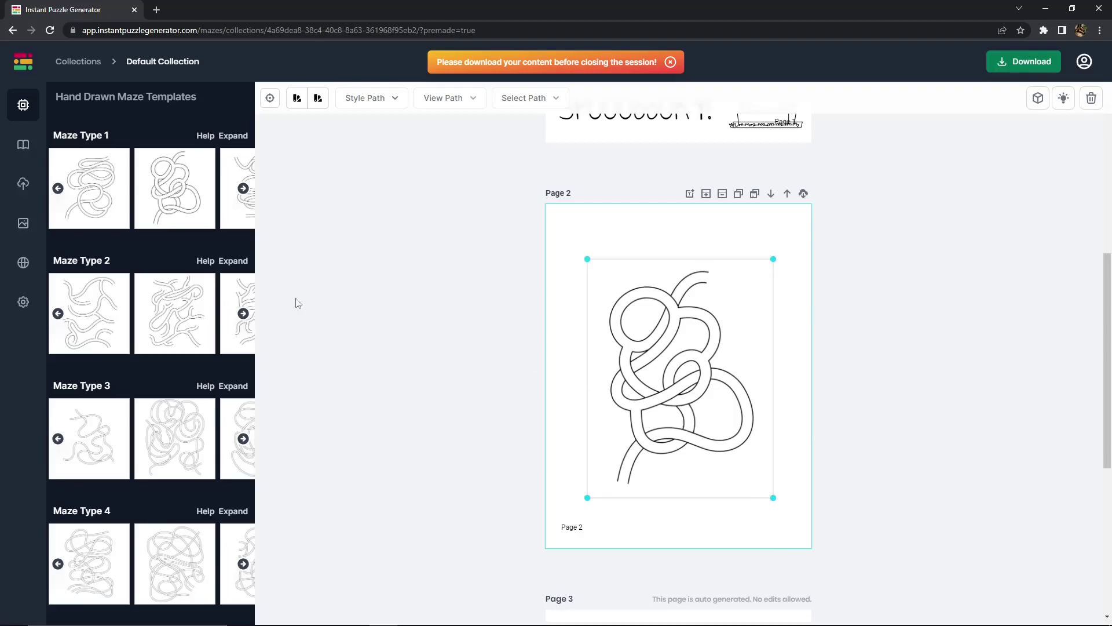
Add the boy pirate with the skull bandana from the pirates design elements, shrink him and place him at the maze's upper opening
{"action": "left_click", "coordinate": [23, 229]}
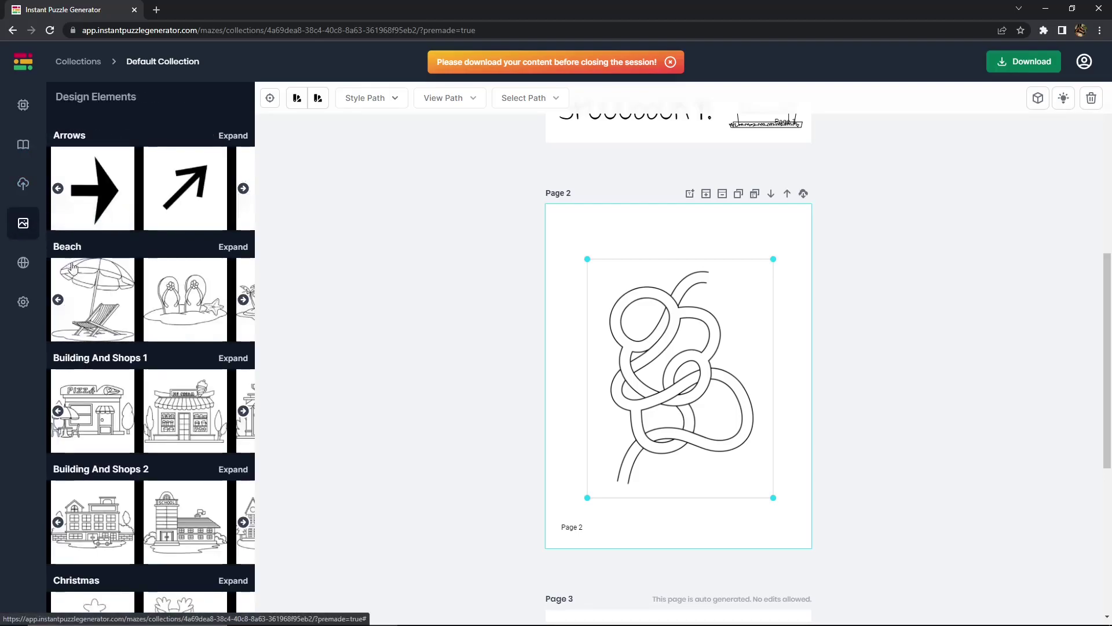
{"action": "left_click", "coordinate": [232, 246]}
{"action": "left_click_drag", "start_coordinate": [608, 377], "coordinate": [612, 374]}
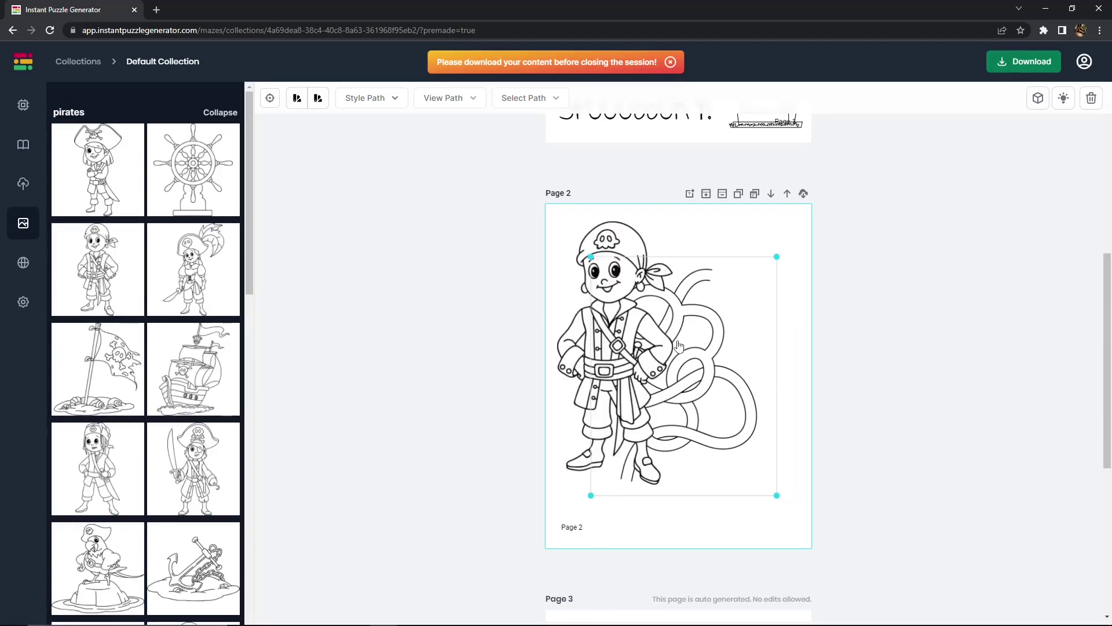
{"action": "left_click", "coordinate": [672, 347]}
{"action": "left_click_drag", "start_coordinate": [672, 347], "coordinate": [688, 349]}
{"action": "left_click_drag", "start_coordinate": [711, 490], "coordinate": [734, 303]}
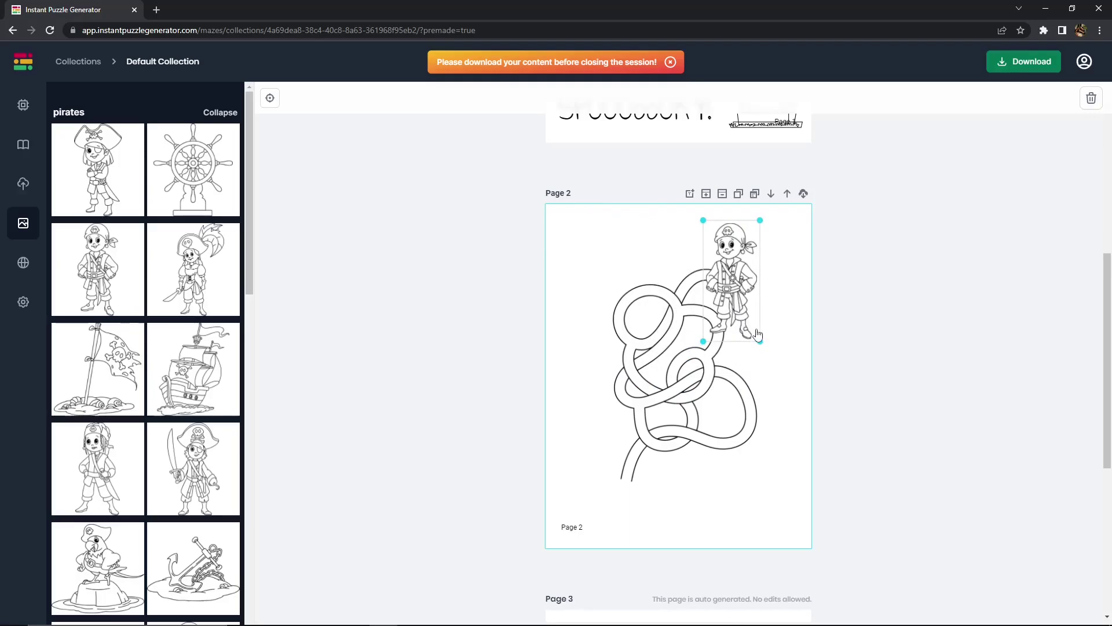
{"action": "mouse_move", "coordinate": [760, 341]}
{"action": "left_mouse_down"}
{"action": "mouse_move", "coordinate": [753, 318]}
{"action": "mouse_move", "coordinate": [774, 334]}
{"action": "mouse_move", "coordinate": [759, 324]}
{"action": "left_mouse_up"}
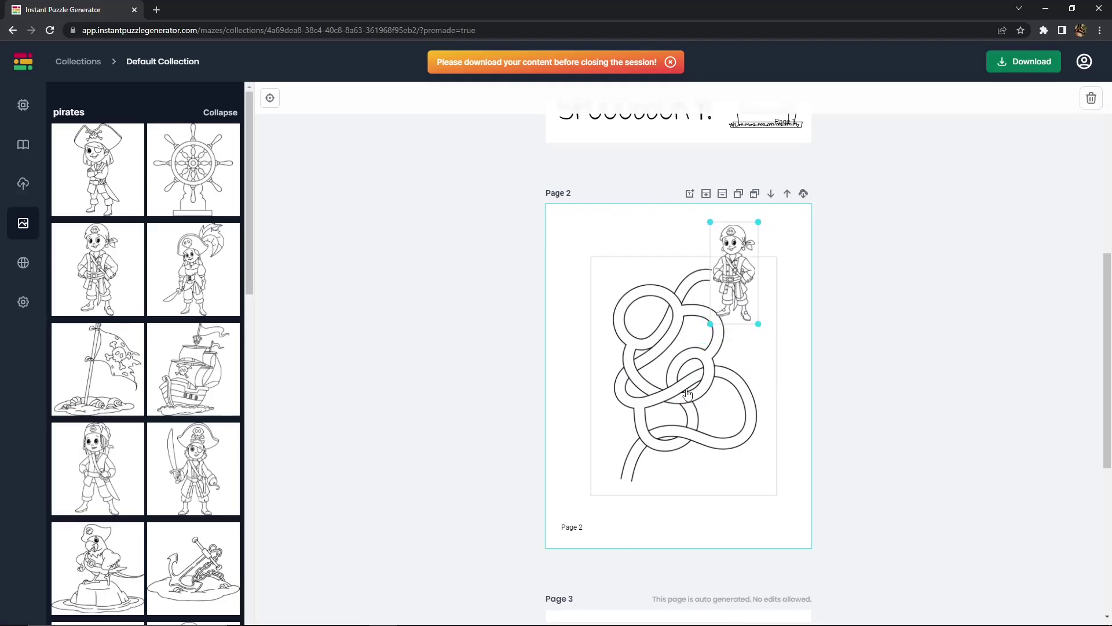
{"action": "left_click_drag", "start_coordinate": [743, 322], "coordinate": [720, 318]}
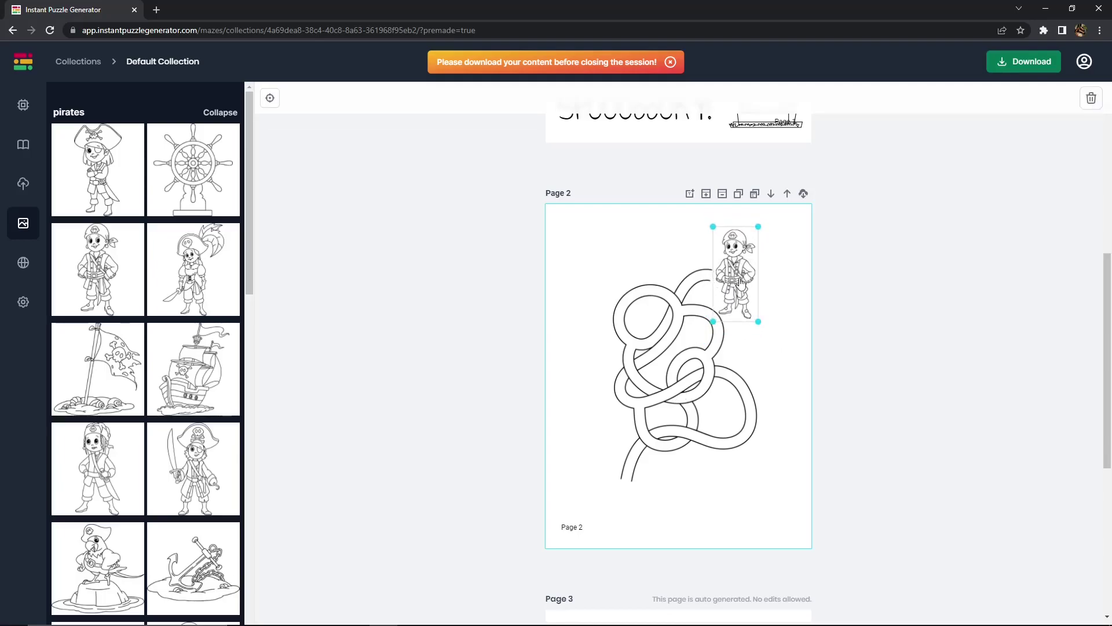
{"action": "left_click_drag", "start_coordinate": [740, 282], "coordinate": [737, 283]}
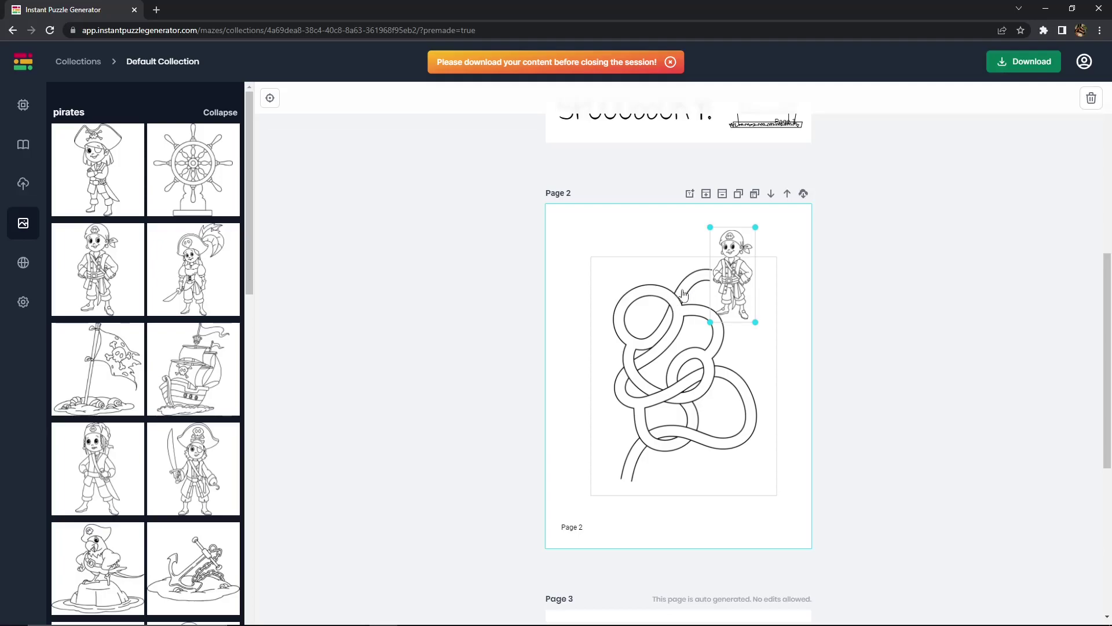
{"action": "left_click_drag", "start_coordinate": [714, 312], "coordinate": [712, 312]}
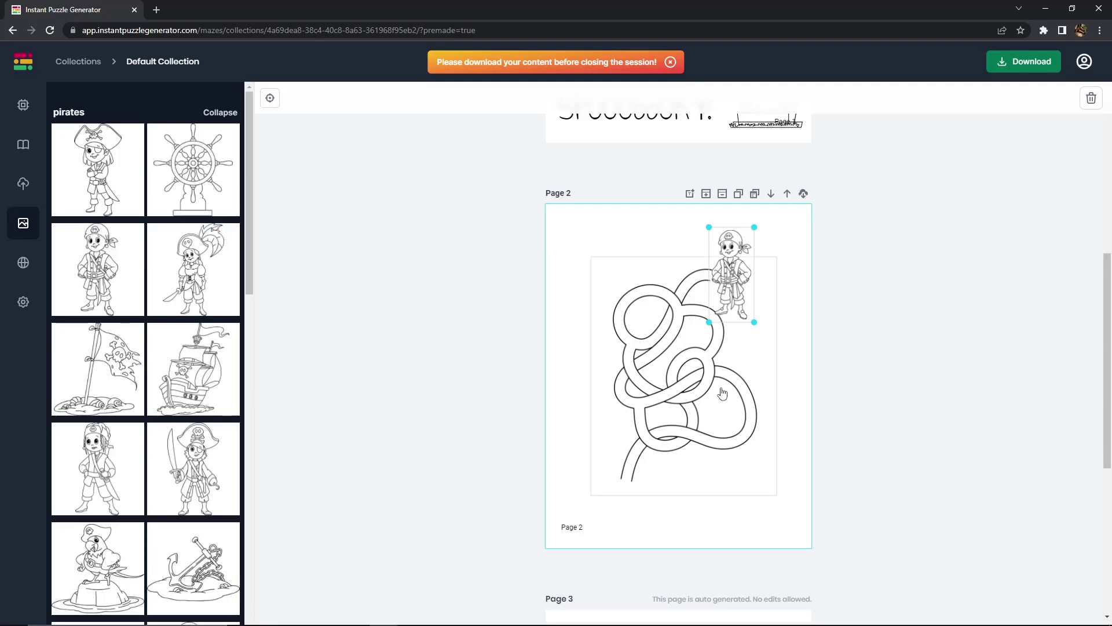
Add the pirate ship, shrink it and place it at the maze's lower opening, nudging the maze and pirate to line up
{"action": "left_click_drag", "start_coordinate": [640, 425], "coordinate": [640, 429]}
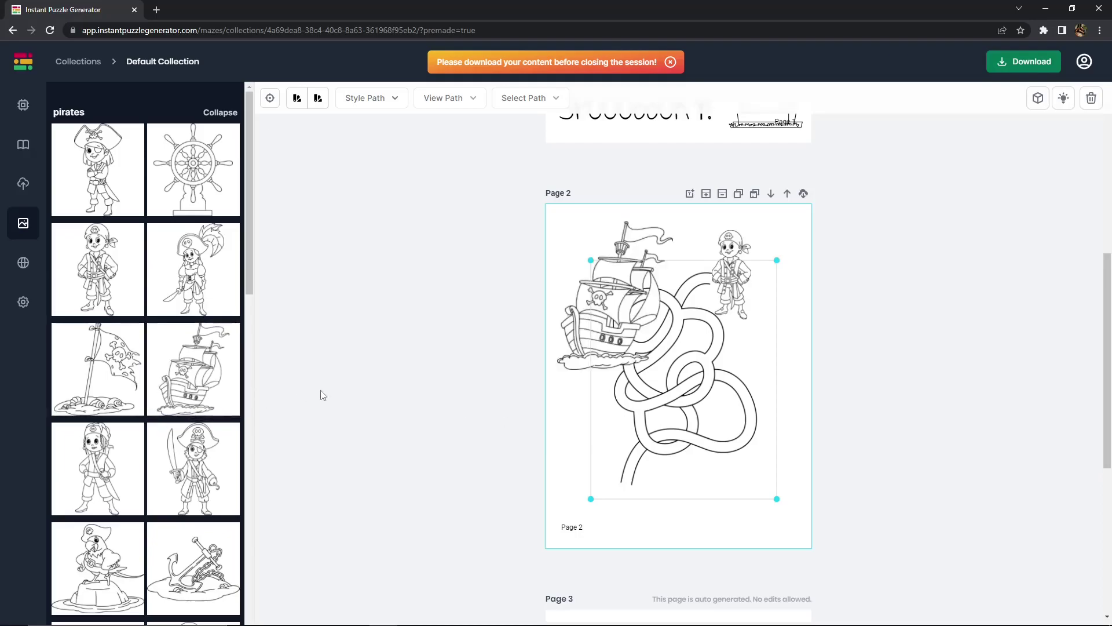
{"action": "left_click", "coordinate": [614, 295]}
{"action": "left_click_drag", "start_coordinate": [614, 296], "coordinate": [644, 386]}
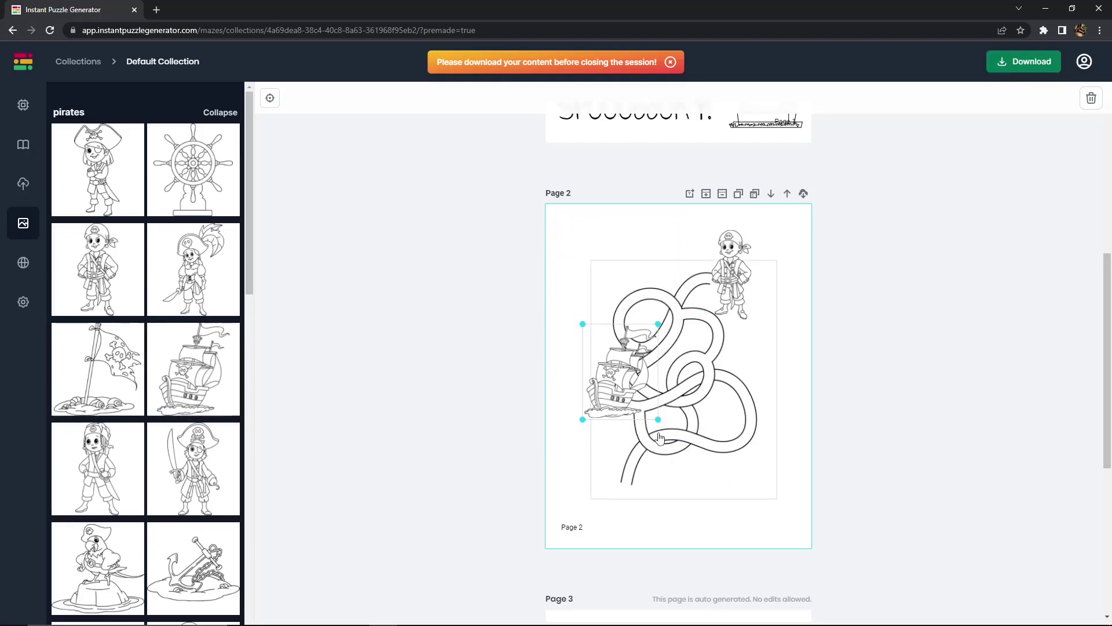
{"action": "left_click_drag", "start_coordinate": [663, 334], "coordinate": [658, 447]}
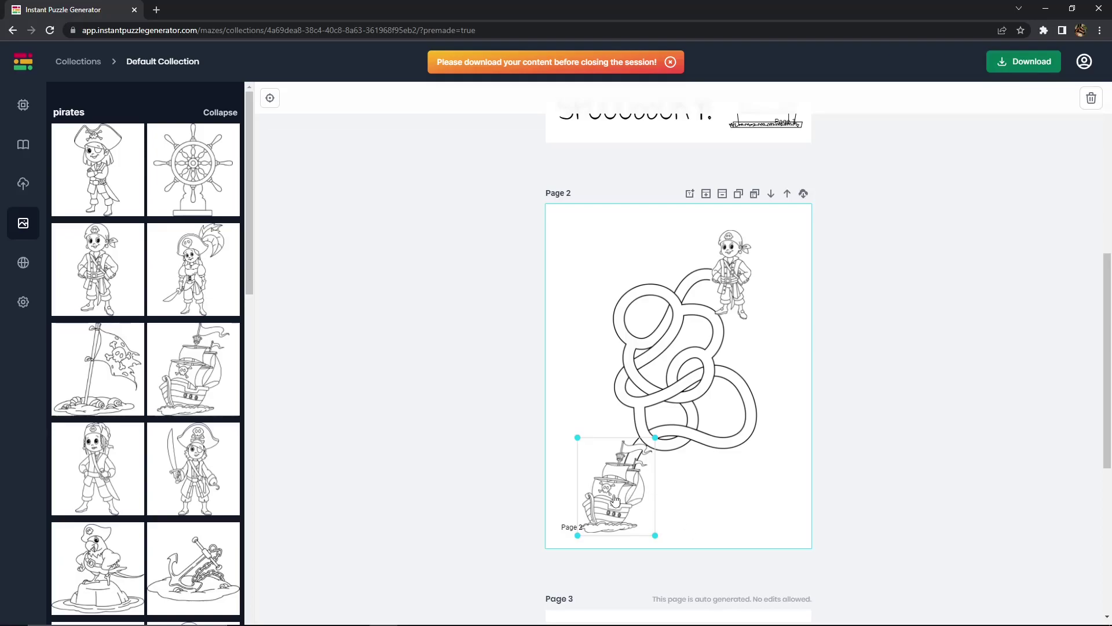
{"action": "left_click_drag", "start_coordinate": [615, 500], "coordinate": [616, 500]}
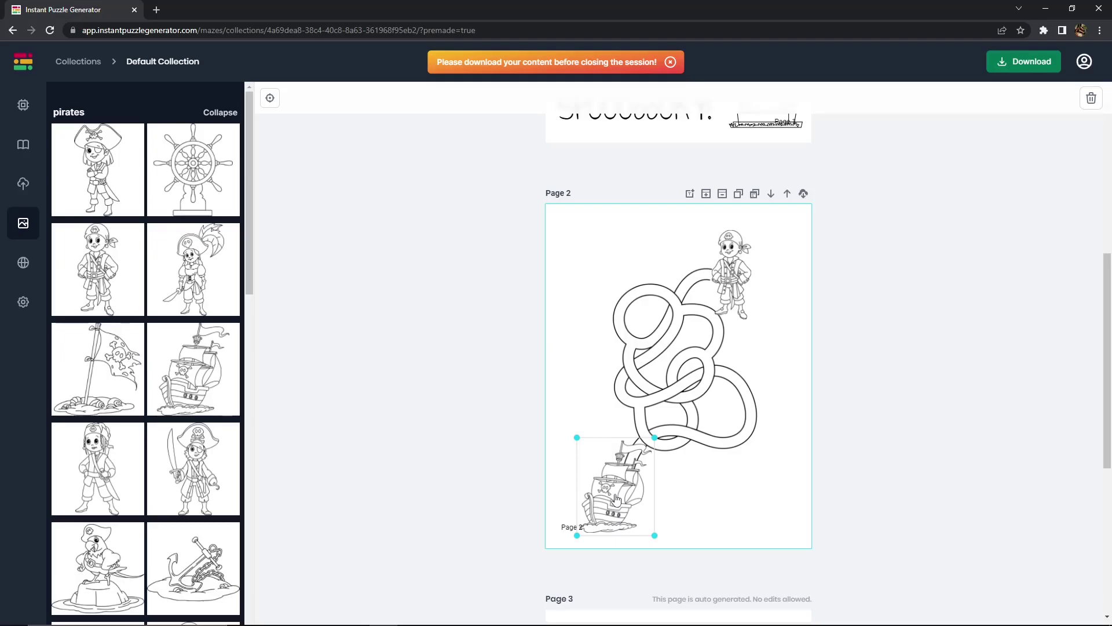
{"action": "left_click", "coordinate": [733, 278]}
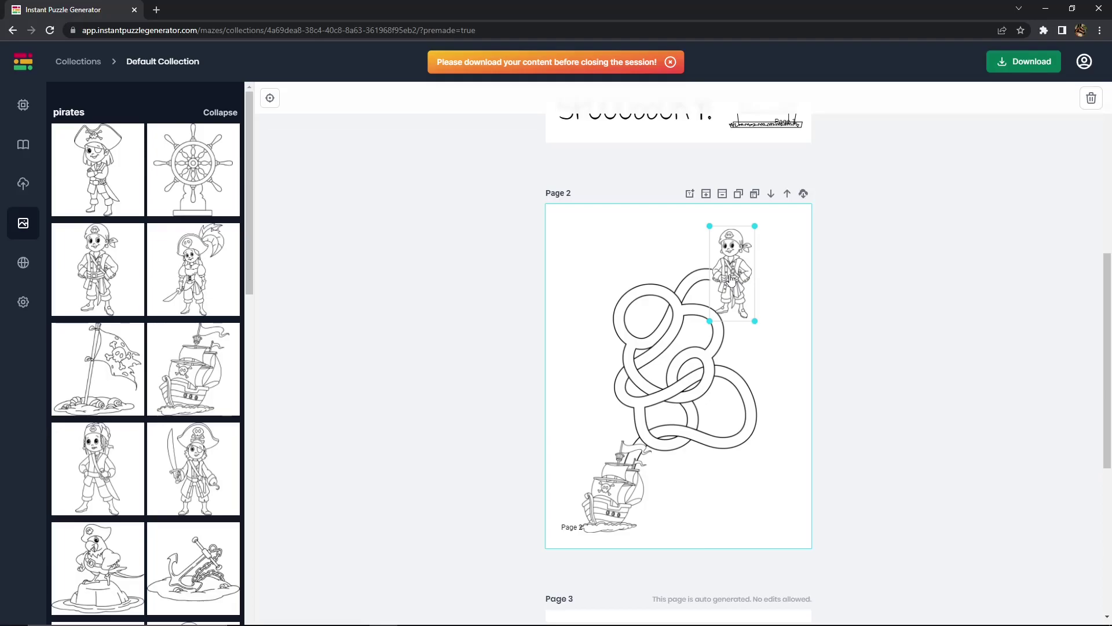
{"action": "left_click", "coordinate": [755, 423]}
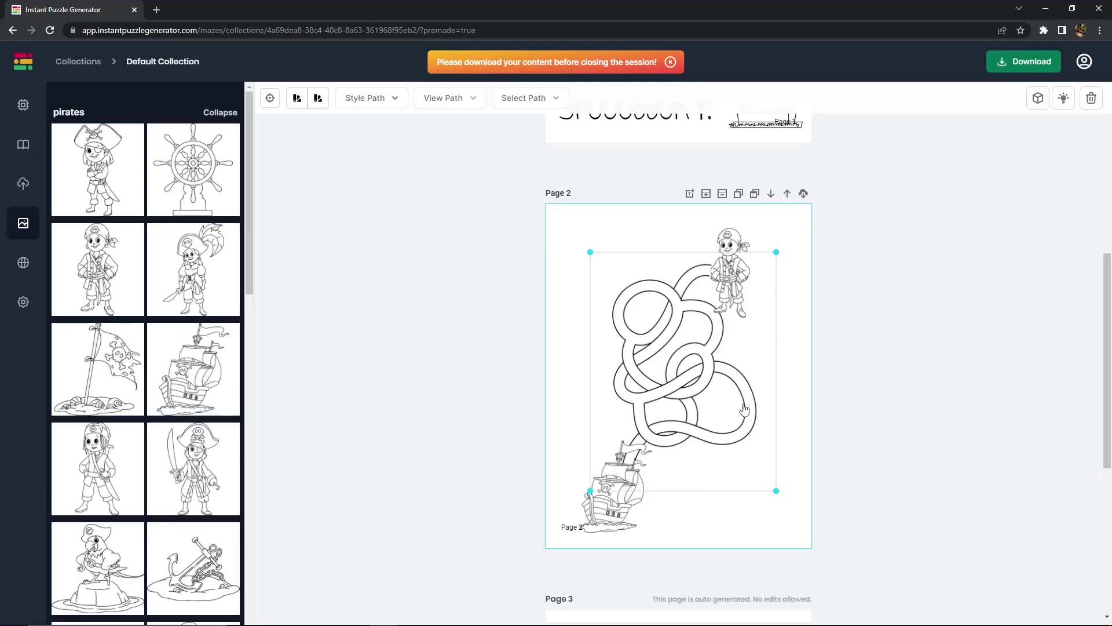
Add the treasure sack beside the ship in page 2's lower right corner, shifting the other artwork up and shrinking the sack slightly
{"action": "left_click_drag", "start_coordinate": [608, 270], "coordinate": [642, 449]}
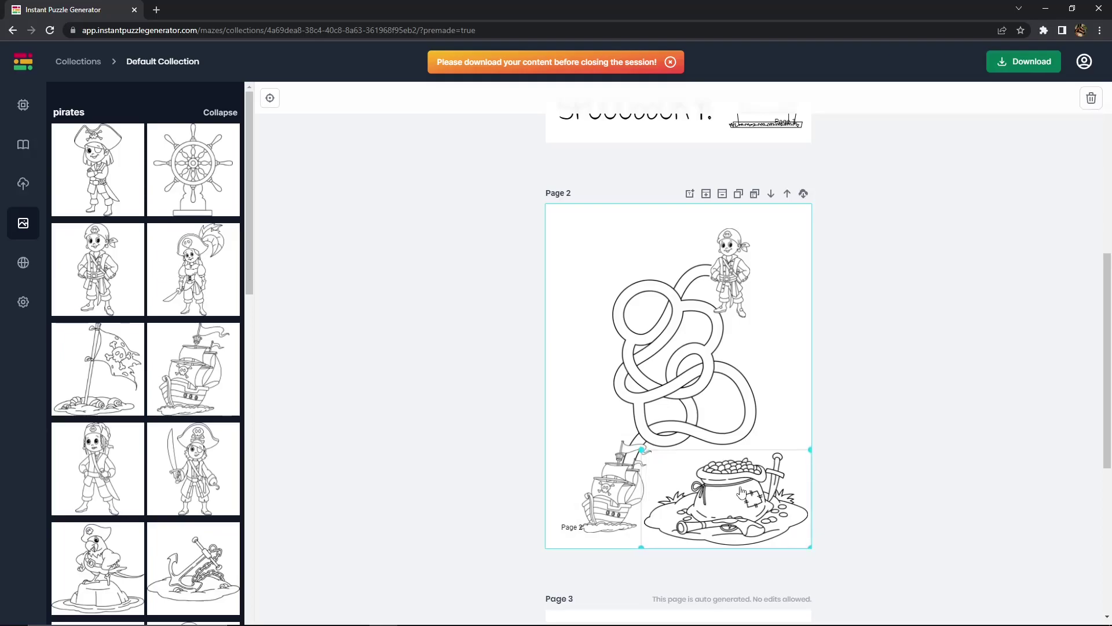
{"action": "left_click_drag", "start_coordinate": [684, 362], "coordinate": [680, 352]}
{"action": "left_click_drag", "start_coordinate": [738, 283], "coordinate": [733, 272]}
{"action": "left_click_drag", "start_coordinate": [614, 492], "coordinate": [609, 488]}
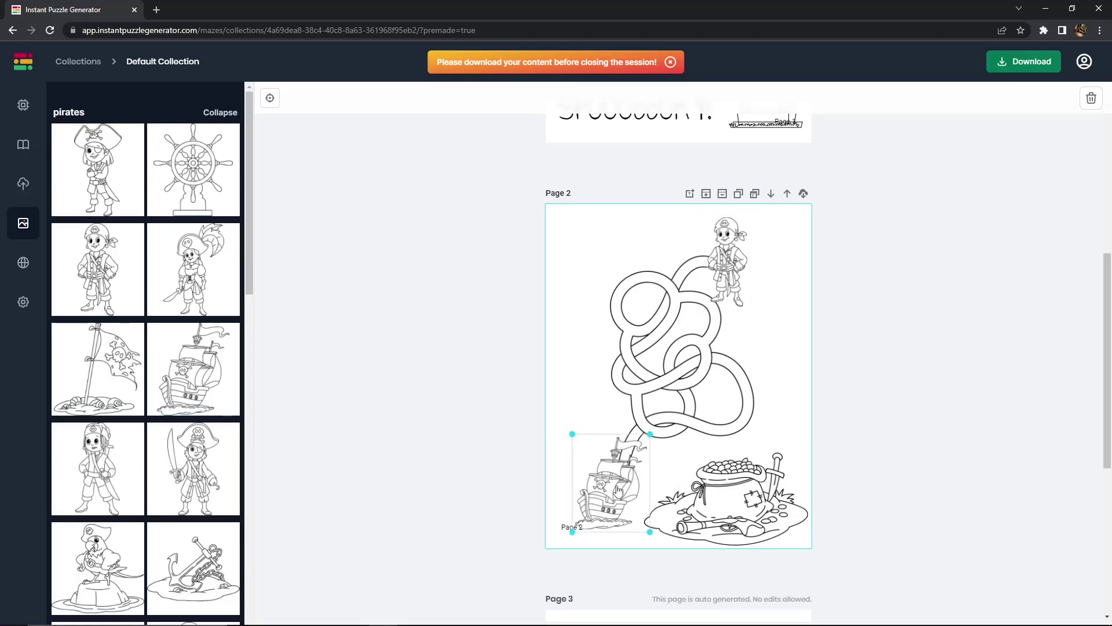
{"action": "left_click_drag", "start_coordinate": [767, 510], "coordinate": [762, 505]}
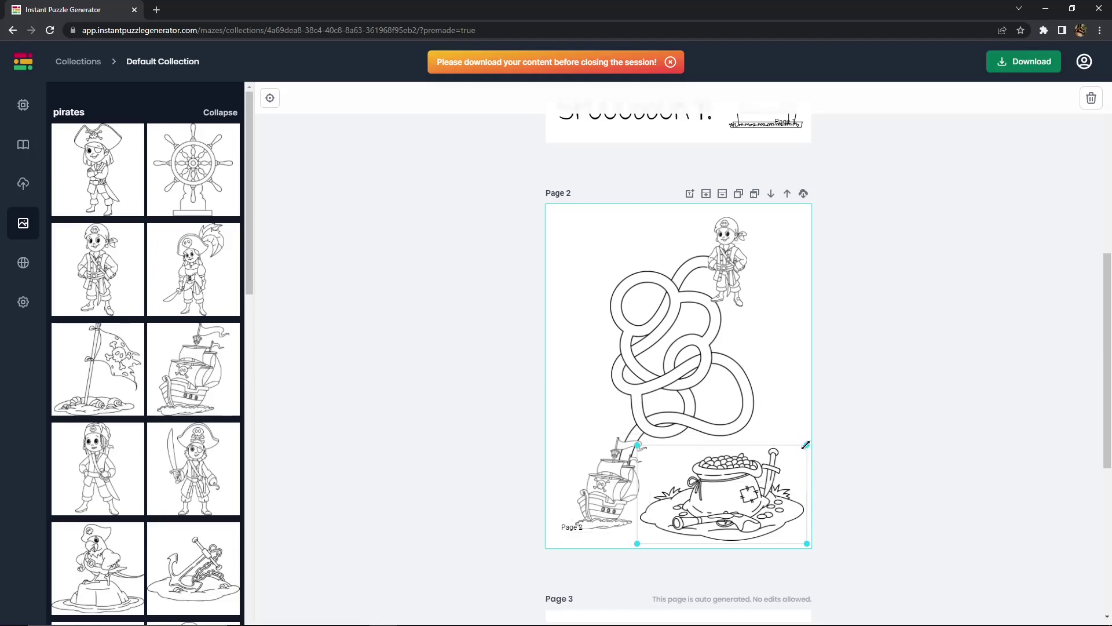
{"action": "left_click_drag", "start_coordinate": [807, 444], "coordinate": [801, 445]}
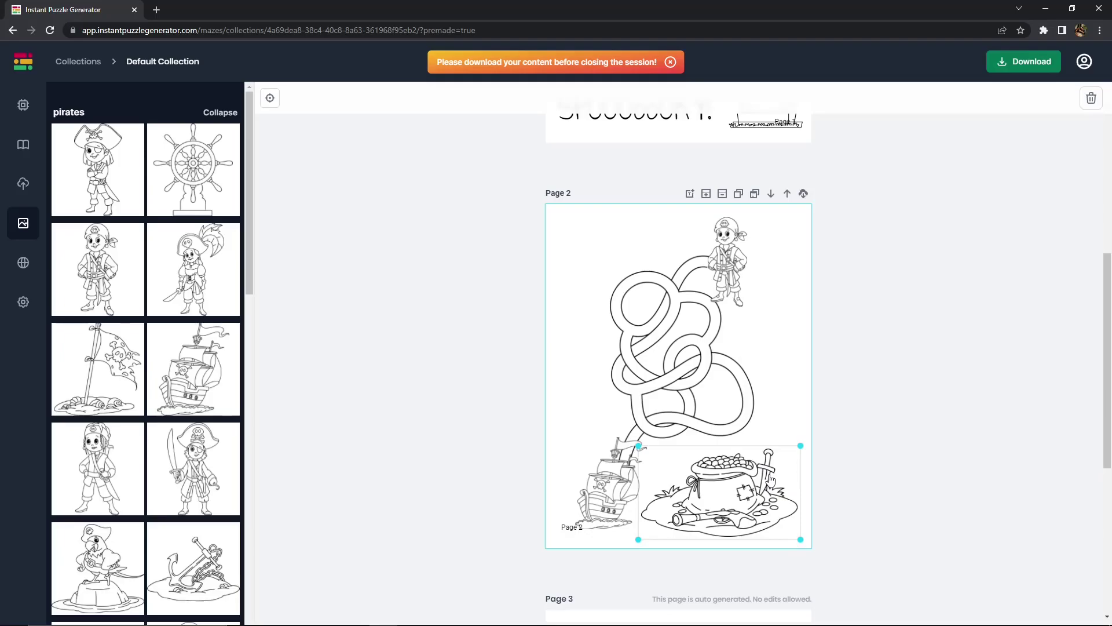
Move the treasure sack slightly right and enlarge the boy pirate at the maze's upper opening
{"action": "scroll", "coordinate": [97, 434], "scroll_direction": "down", "scroll_amount": 6}
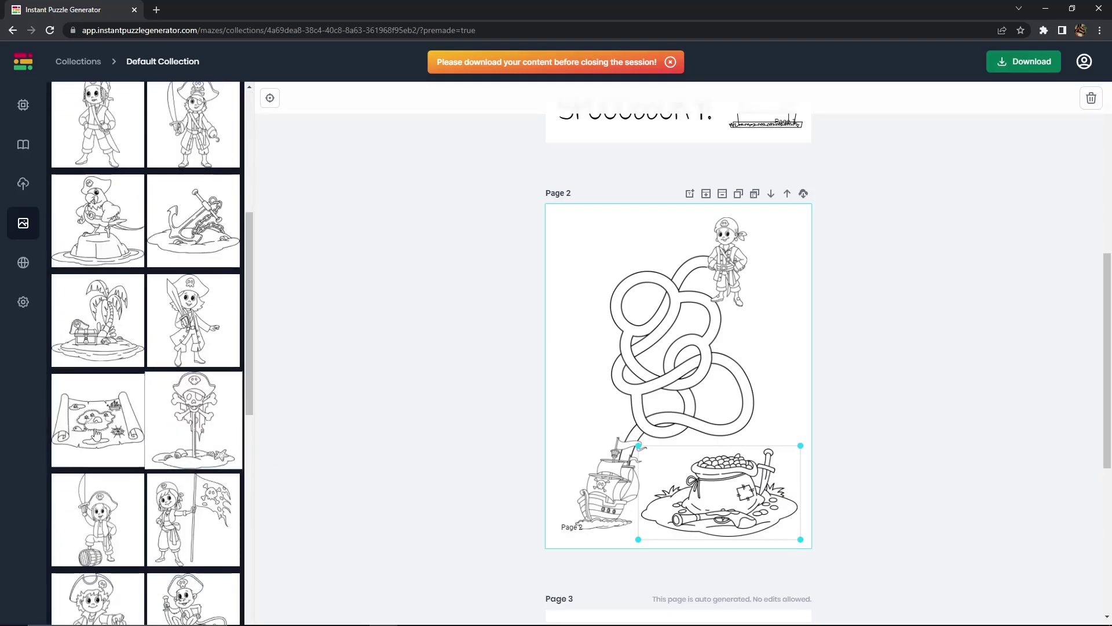
{"action": "left_click_drag", "start_coordinate": [734, 277], "coordinate": [736, 280]}
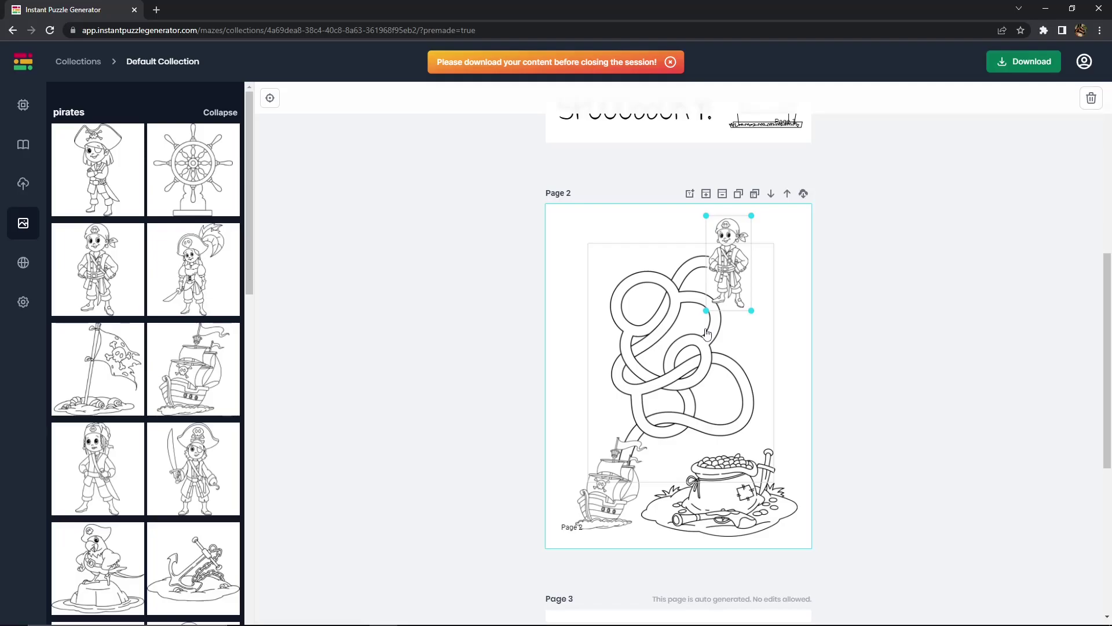
{"action": "left_click", "coordinate": [885, 356]}
{"action": "left_click", "coordinate": [740, 475]}
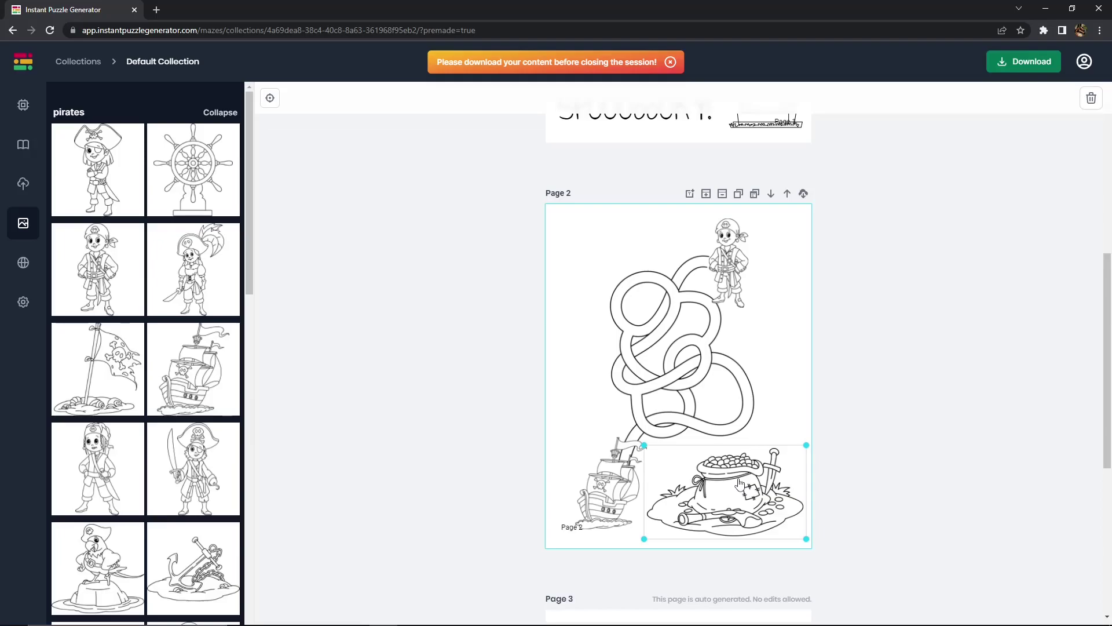
{"action": "left_click", "coordinate": [731, 259]}
{"action": "left_click_drag", "start_coordinate": [752, 217], "coordinate": [761, 205]}
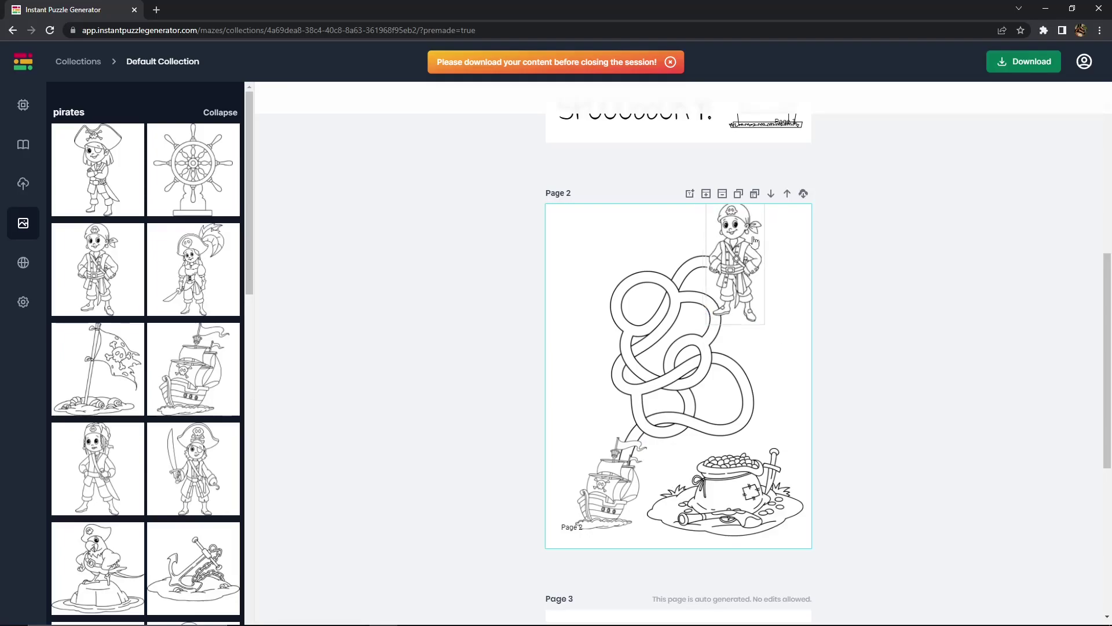
Recolour the maze lines on page 2 blue and nudge the maze slightly up and left between the pirate and the treasure
{"action": "left_click", "coordinate": [665, 385]}
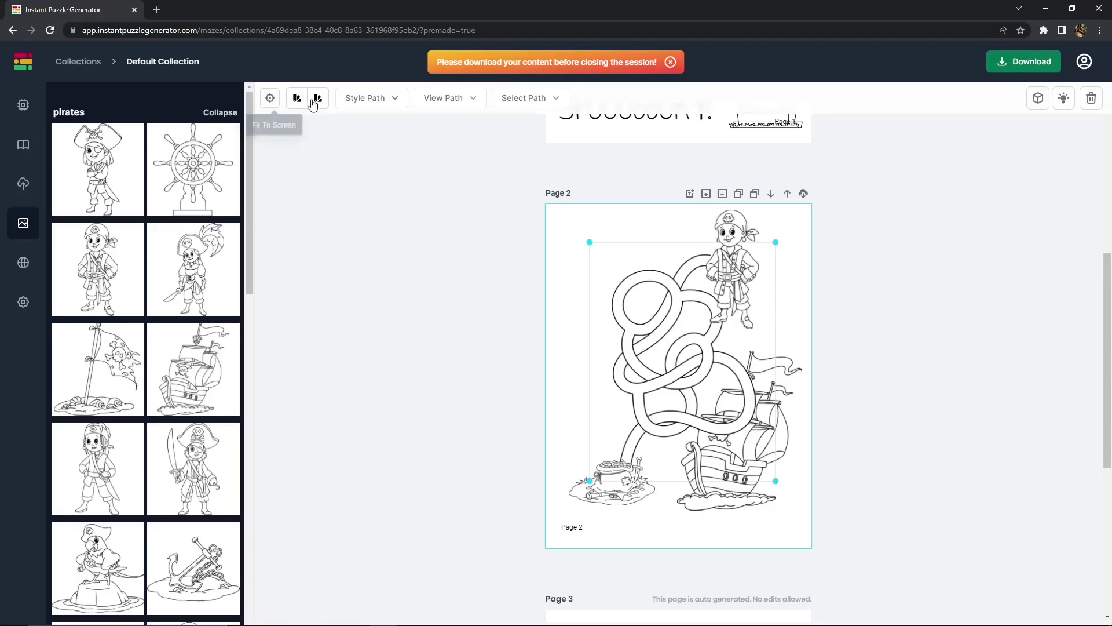
{"action": "left_click", "coordinate": [299, 107]}
{"action": "left_click", "coordinate": [363, 212]}
{"action": "left_click", "coordinate": [418, 323]}
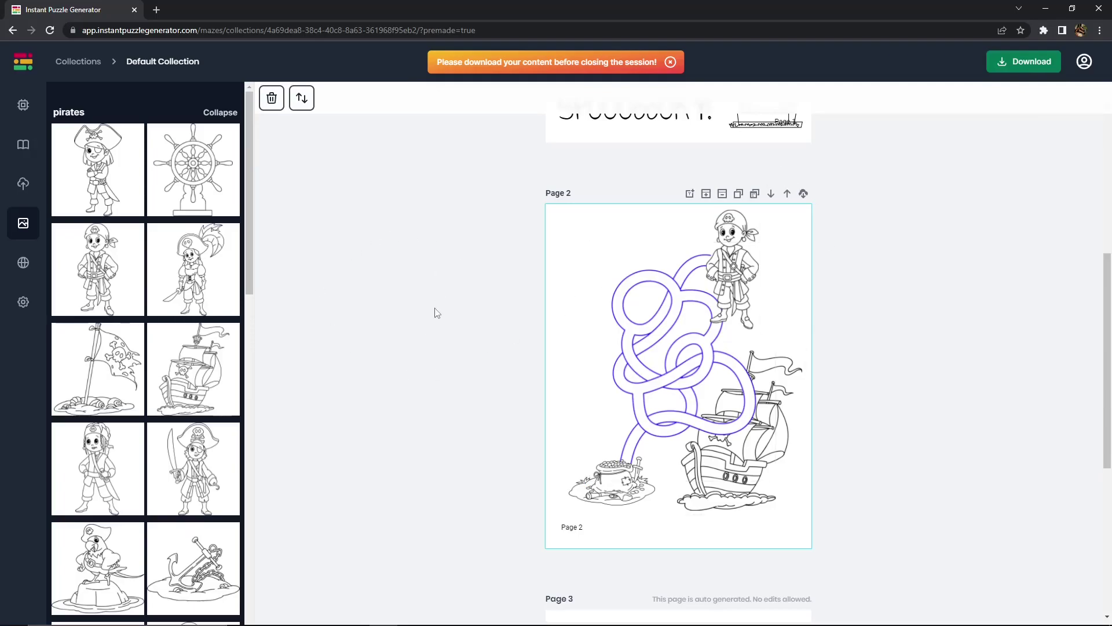
{"action": "left_click", "coordinate": [692, 365]}
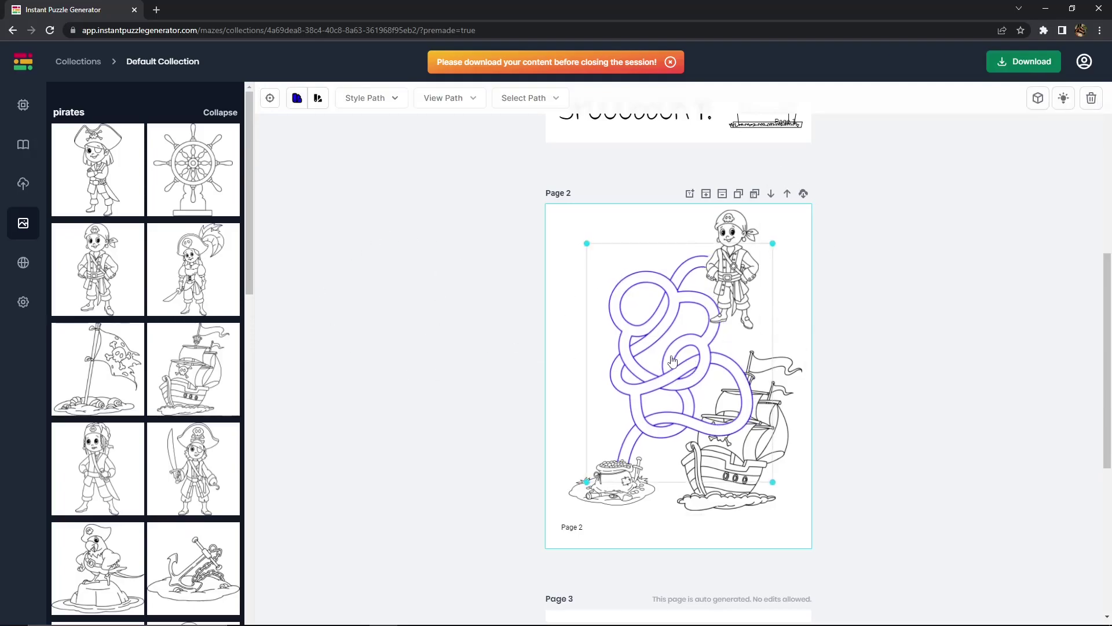
{"action": "left_click", "coordinate": [467, 484]}
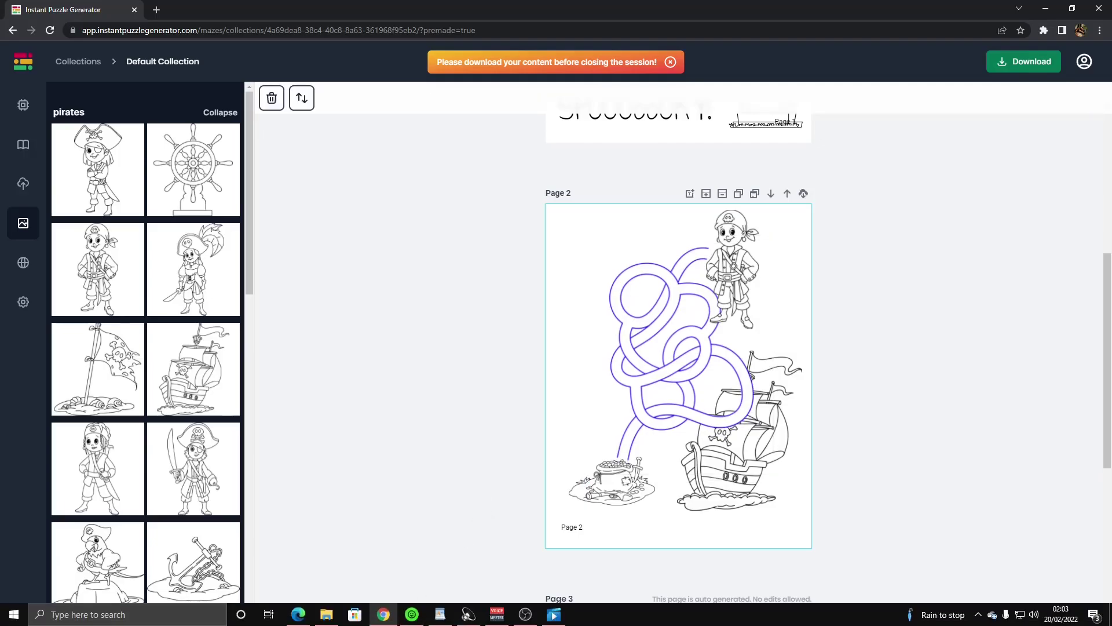